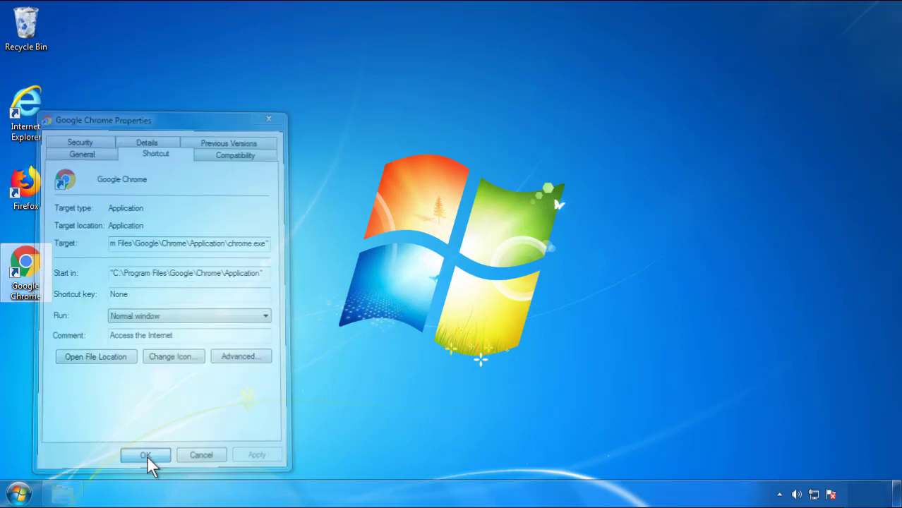
Step: Close the Google Chrome shortcut's Properties dialog with OK and bring up the Start menu
left_click(19, 492)
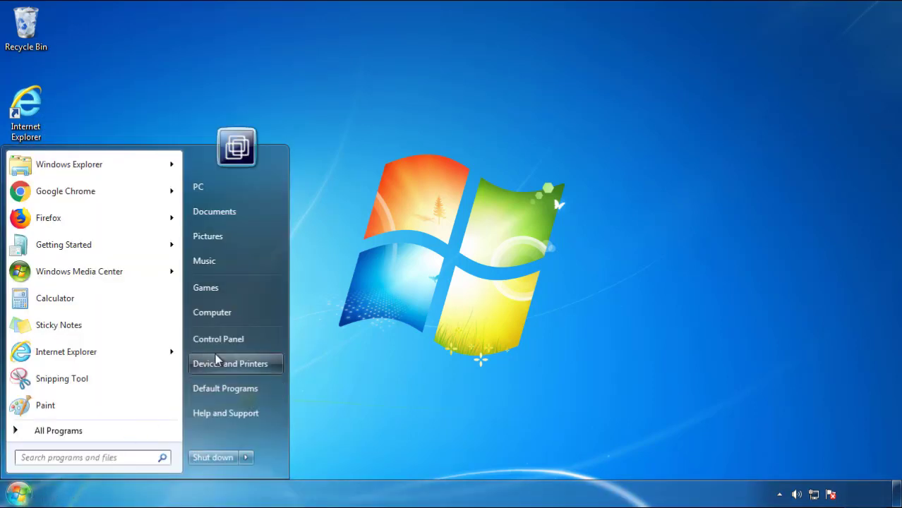
Step: Open Control Panel's installed programs list sorted by Installed On, newest first
left_click(226, 337)
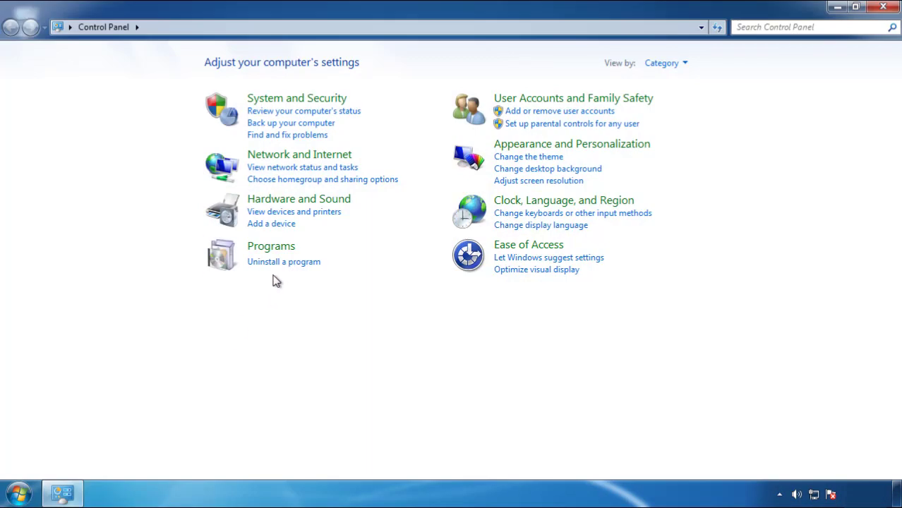
left_click(281, 263)
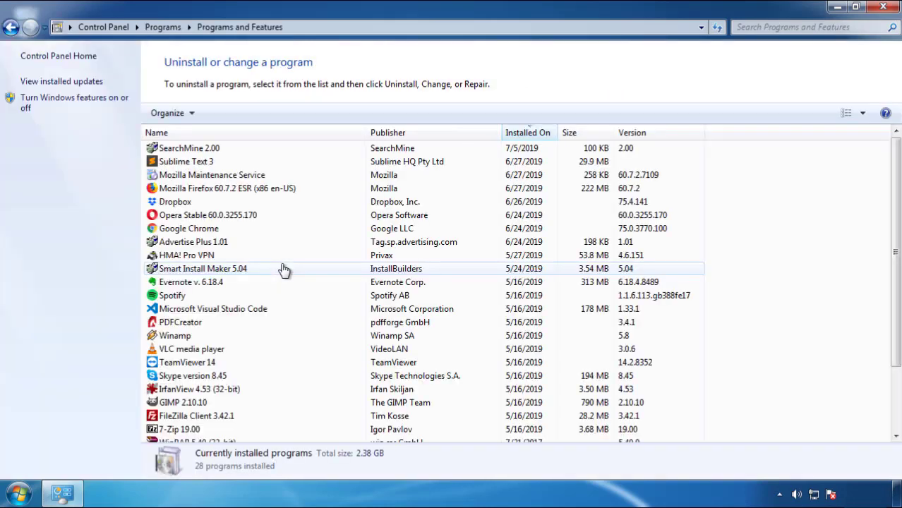
left_click(529, 134)
left_click(524, 136)
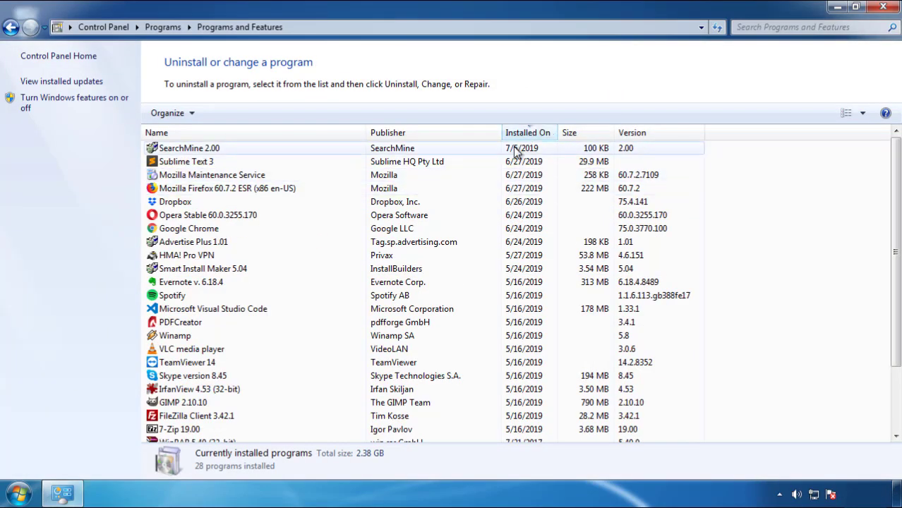
Step: Uninstall SearchMine 2.00, finish its uninstaller, and close Programs and Features
left_click(189, 150)
left_click(224, 114)
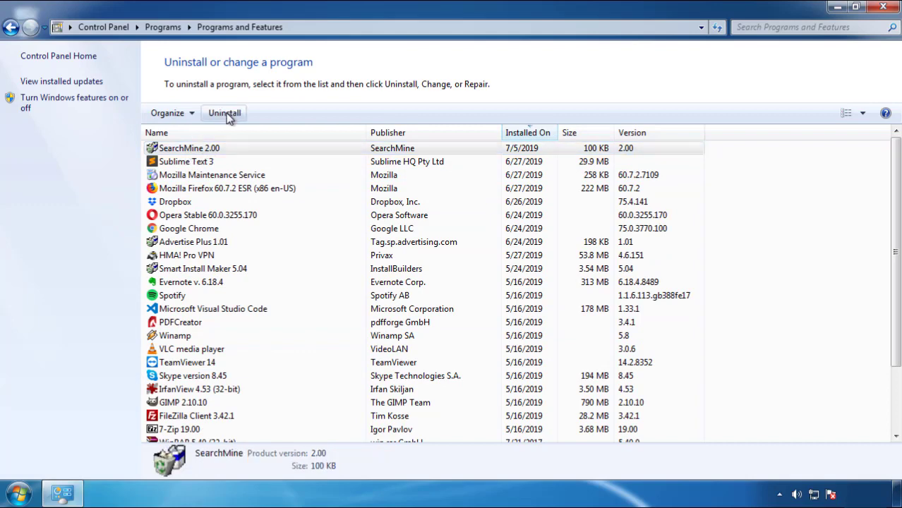
left_click(528, 374)
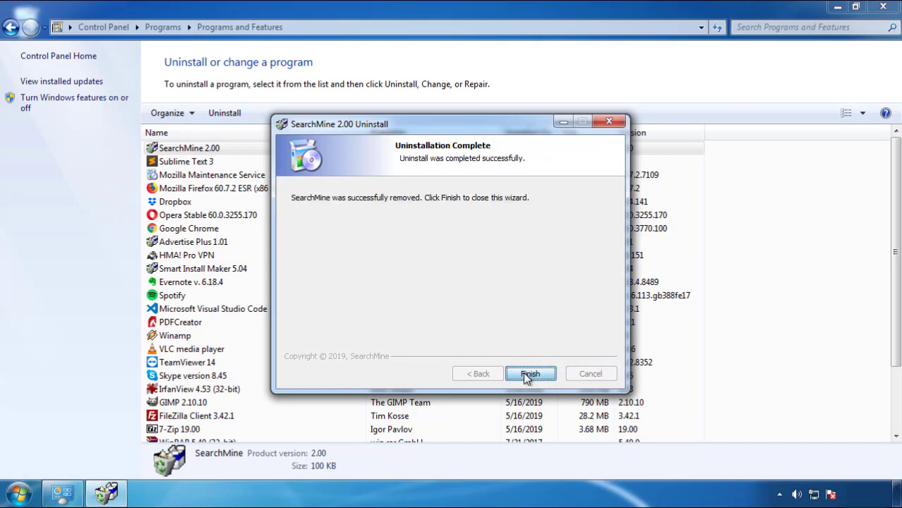
left_click(523, 372)
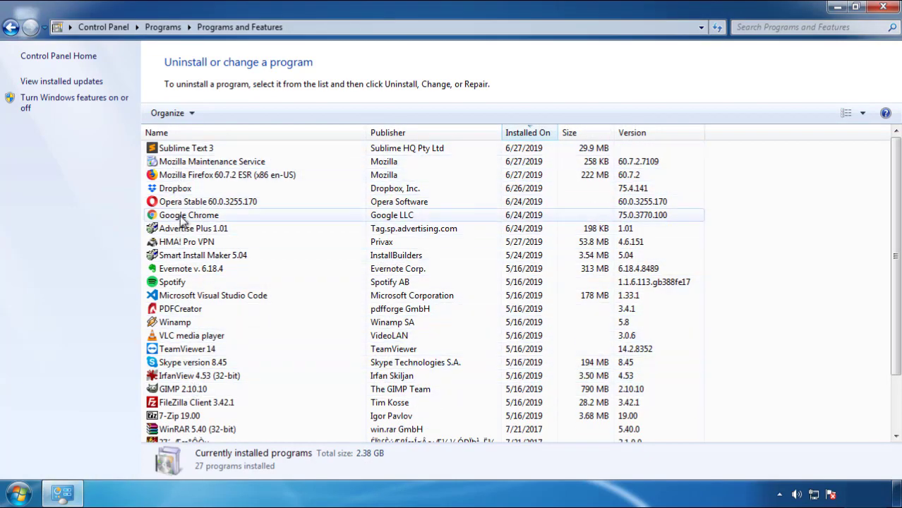
left_click(883, 9)
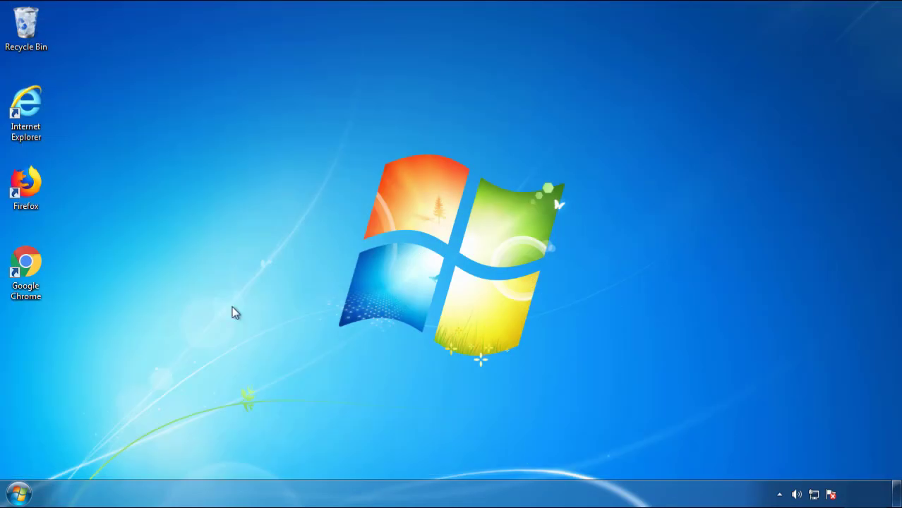
Step: Restart Windows and choose Safe Mode from the F8 boot menu
left_click(17, 494)
left_click(246, 457)
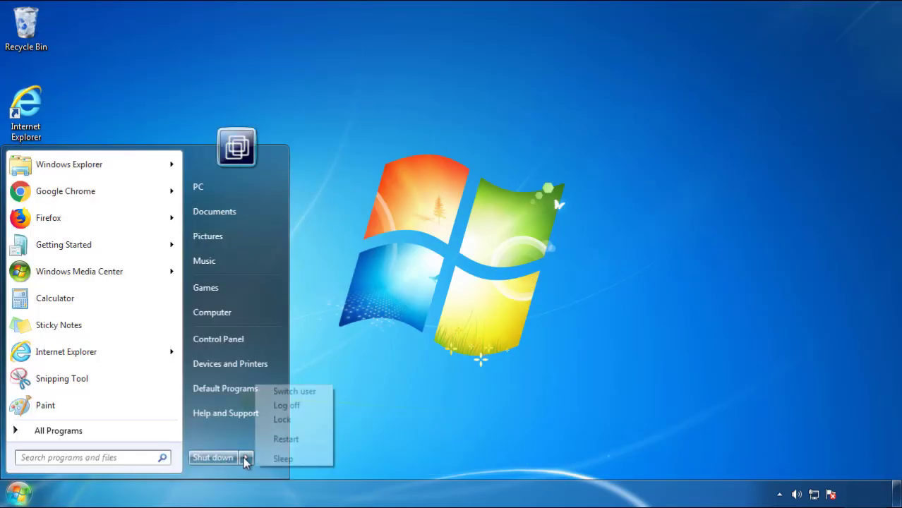
left_click(469, 385)
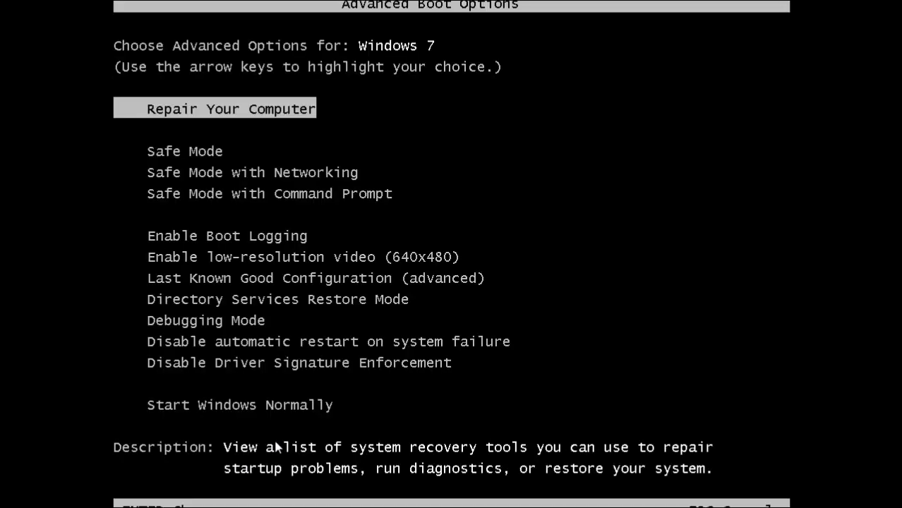
key("Down")
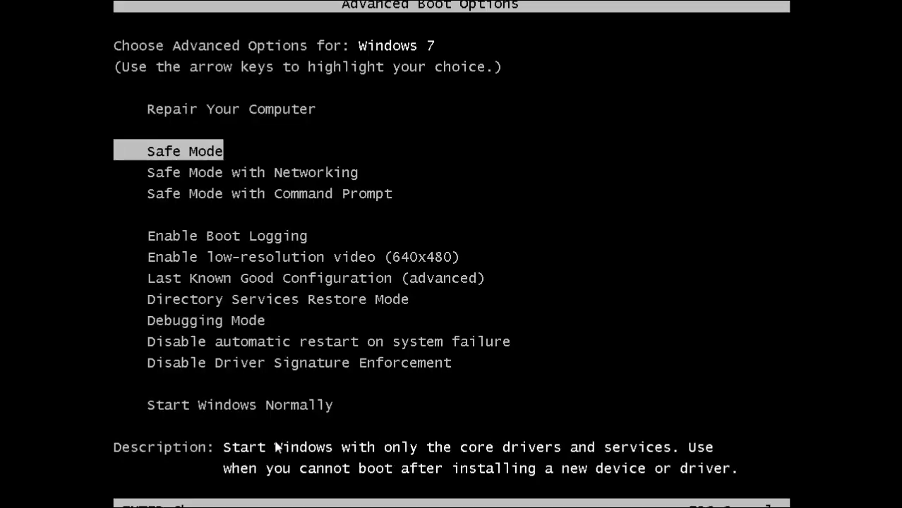
key("Return")
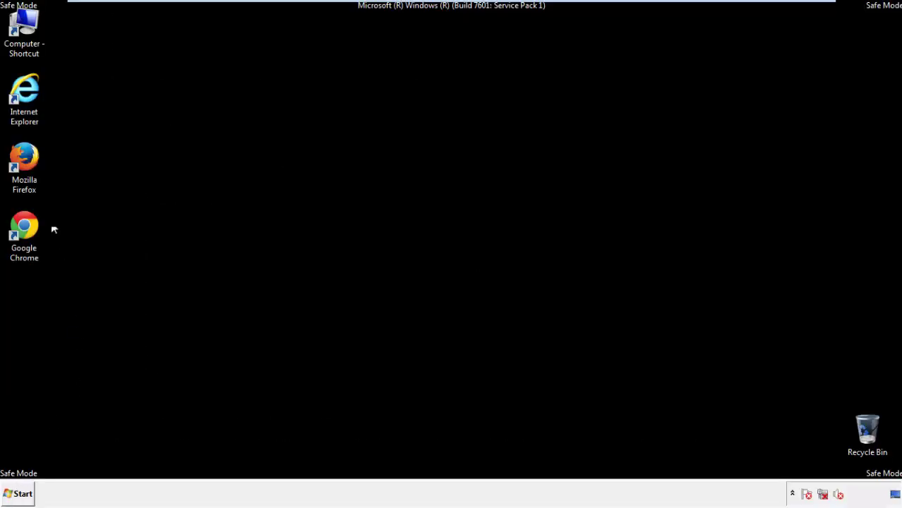
Step: Launch Firefox, decline the default-browser prompt, and keep the menu bar visible
double_click(31, 164)
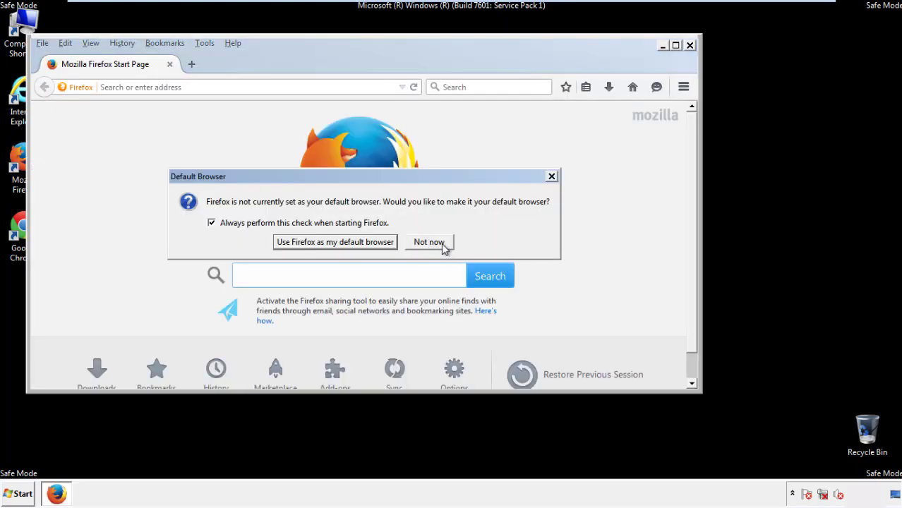
left_click(440, 242)
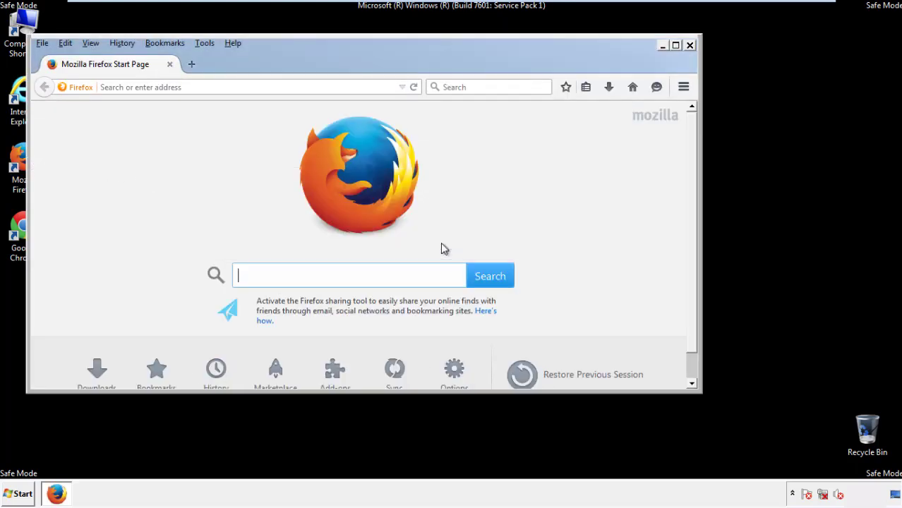
right_click(277, 63)
left_click(302, 107)
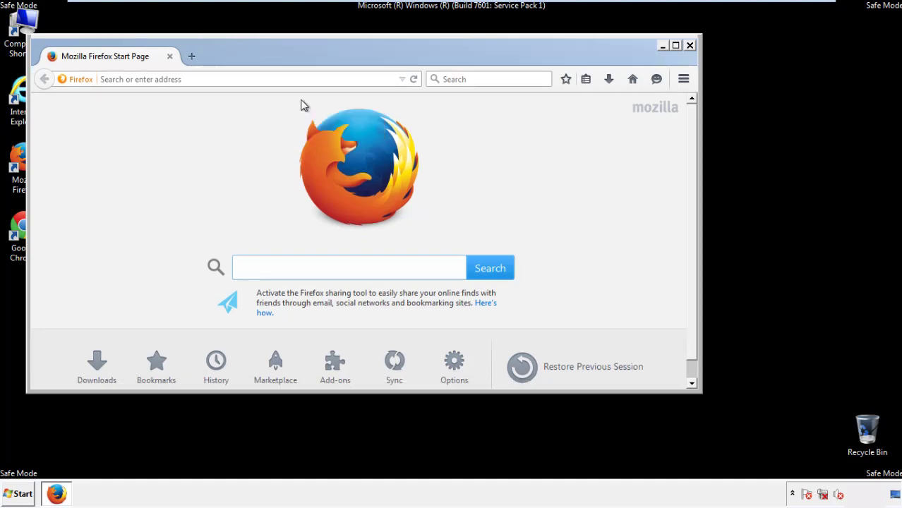
right_click(286, 59)
left_click(291, 107)
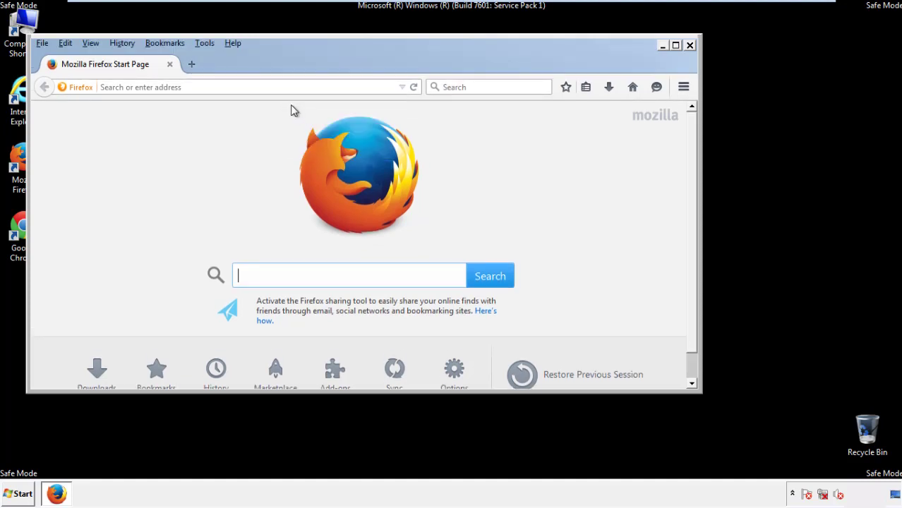
Step: Clear Recent History for Everything, with Offline Website Data and Site Preferences included
left_click(125, 44)
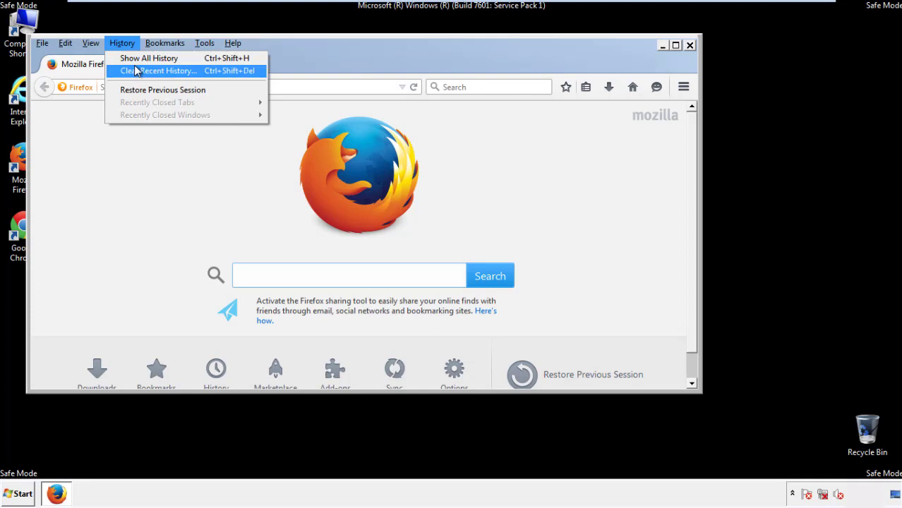
left_click(136, 70)
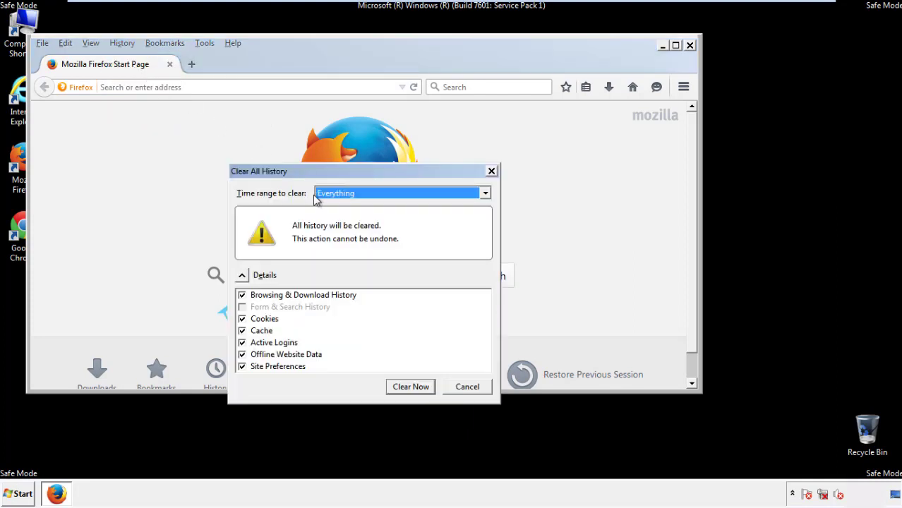
left_click(335, 193)
left_click(339, 265)
left_click(241, 355)
left_click(241, 355)
left_click(242, 366)
left_click(242, 366)
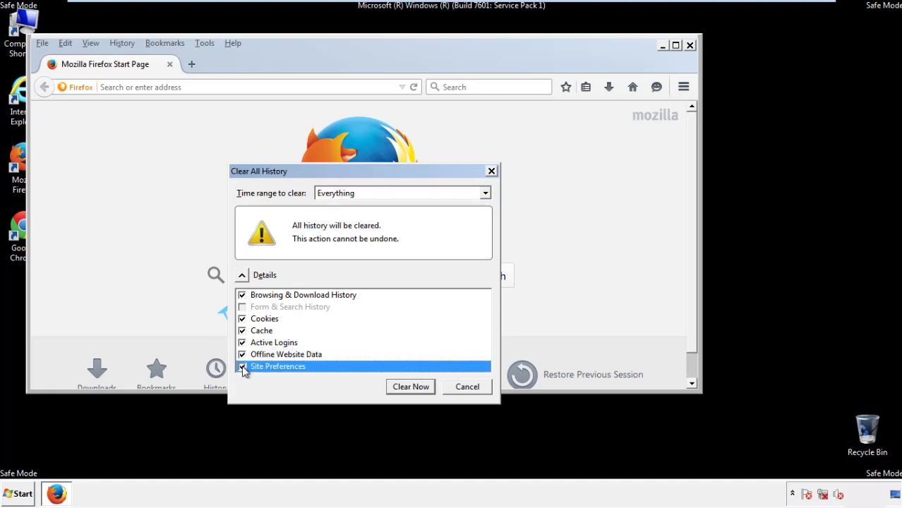
left_click(410, 387)
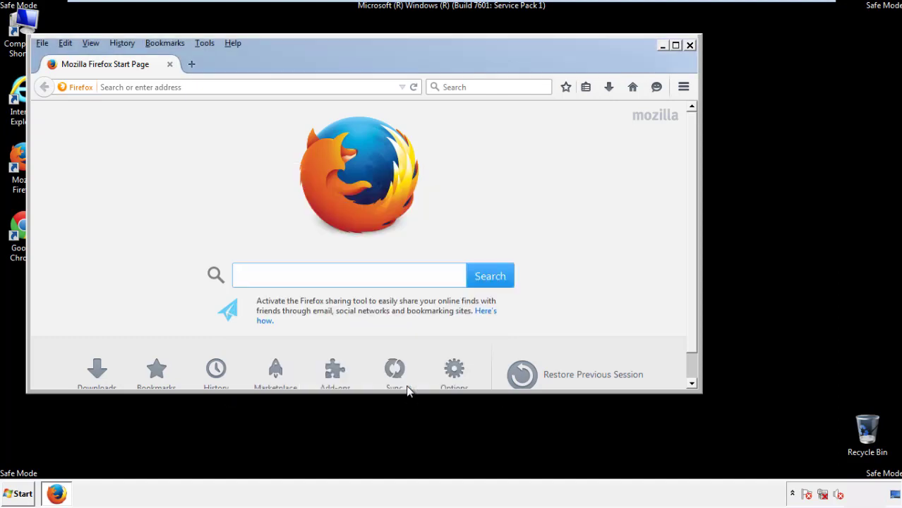
Step: Refresh Firefox from Troubleshooting Information, decline the default-browser prompt, and close it
left_click(231, 42)
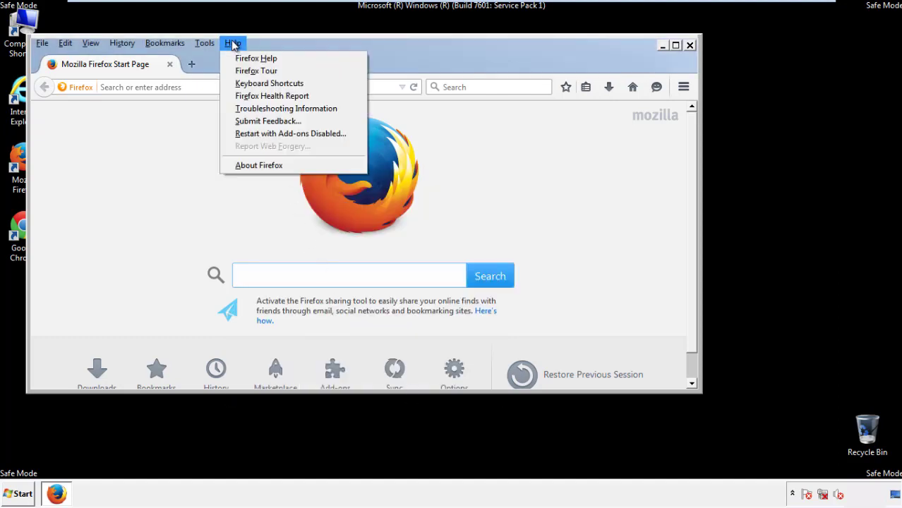
left_click(261, 108)
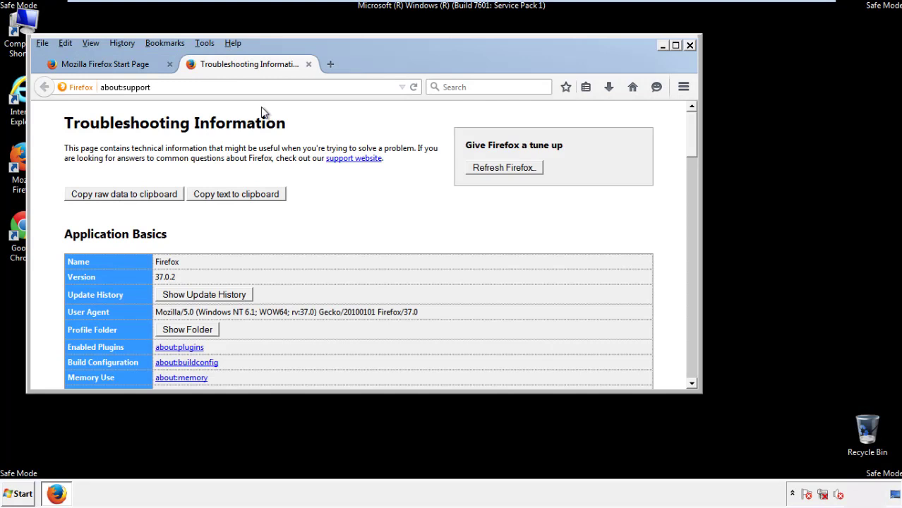
left_click(523, 171)
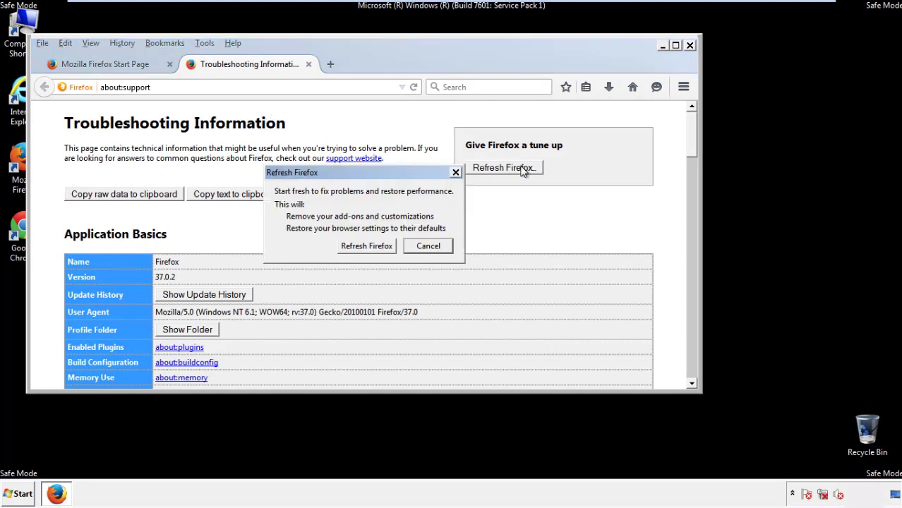
left_click(367, 246)
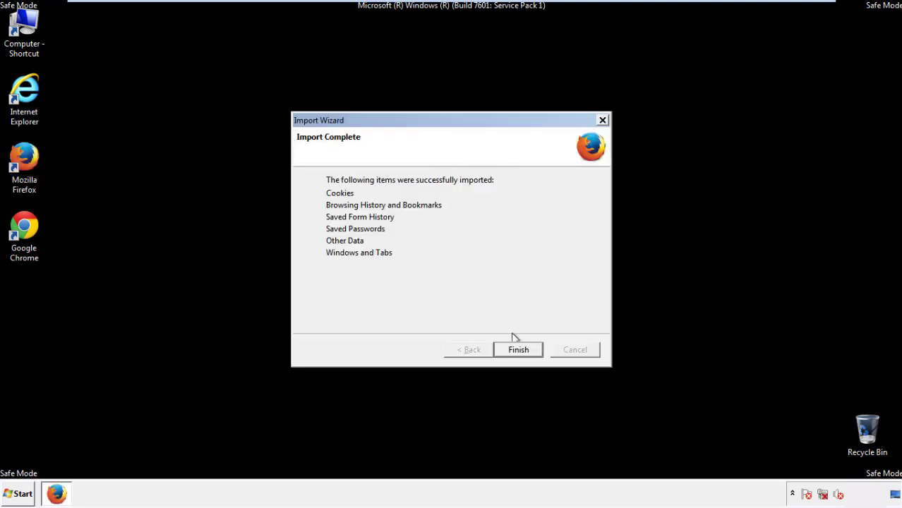
left_click(519, 351)
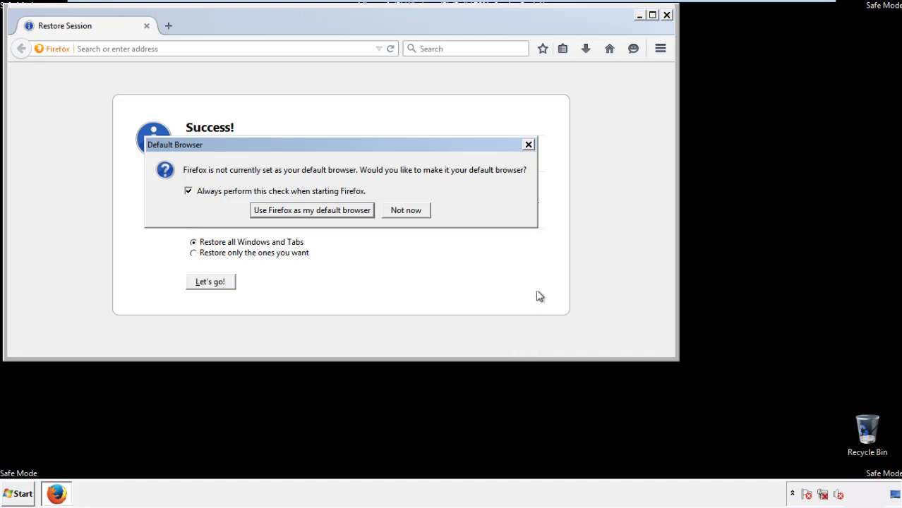
left_click(407, 213)
left_click(666, 15)
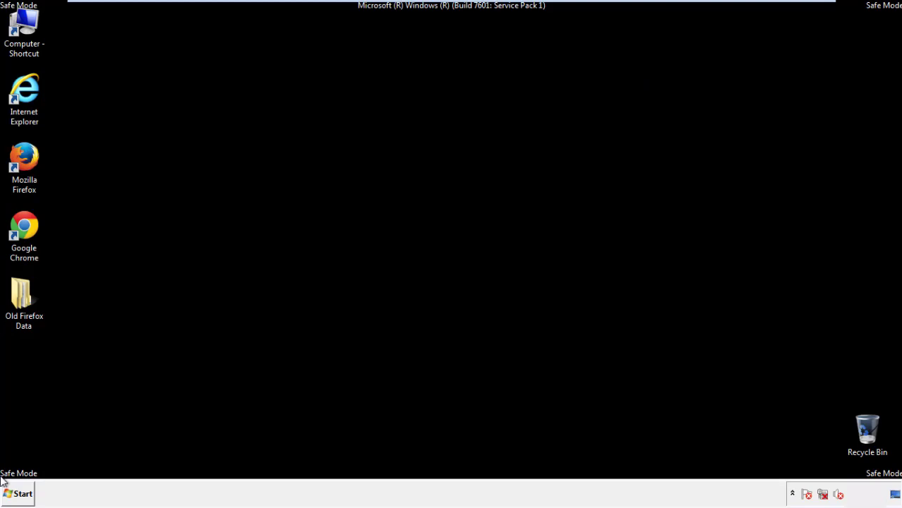
Step: Launch Chrome, choose Don't ask again on the default-browser infobar, and open its menu
left_click(22, 225)
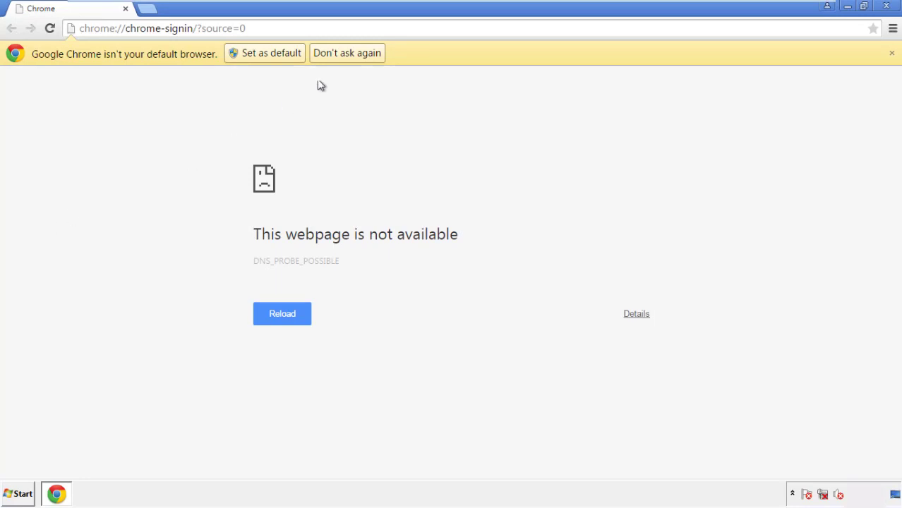
left_click(347, 53)
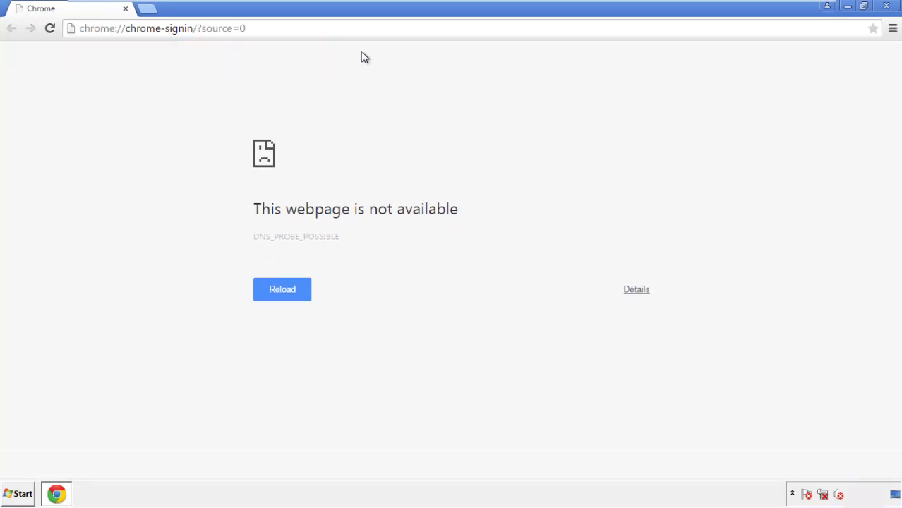
left_click(893, 32)
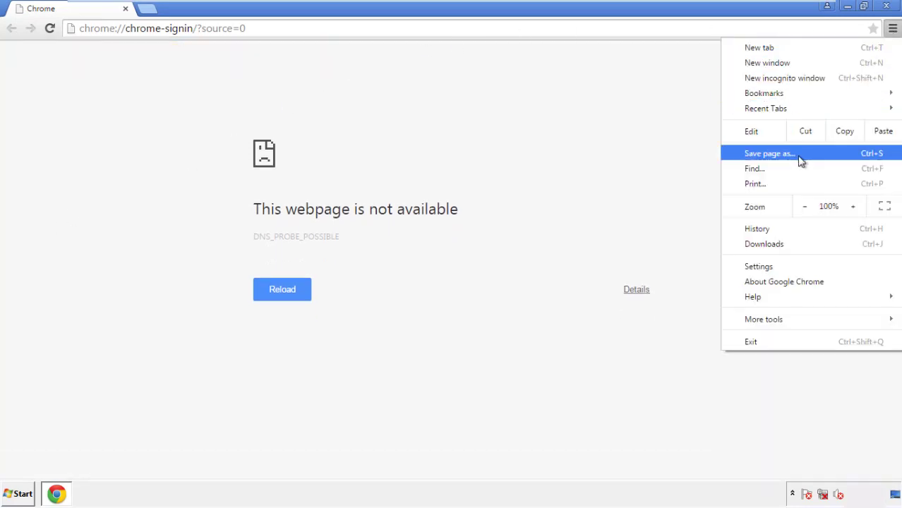
Step: Clear Chrome browsing data from the beginning of time, including Autofill form data
left_click(760, 266)
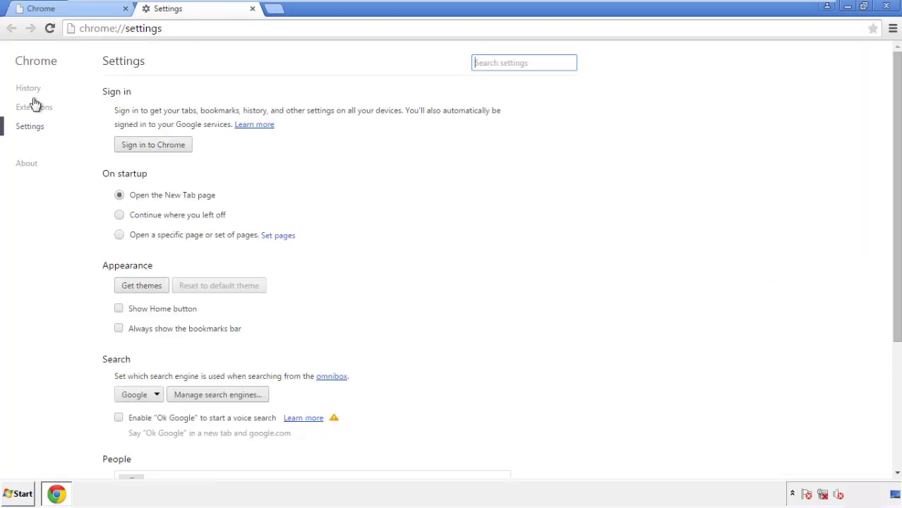
left_click(32, 90)
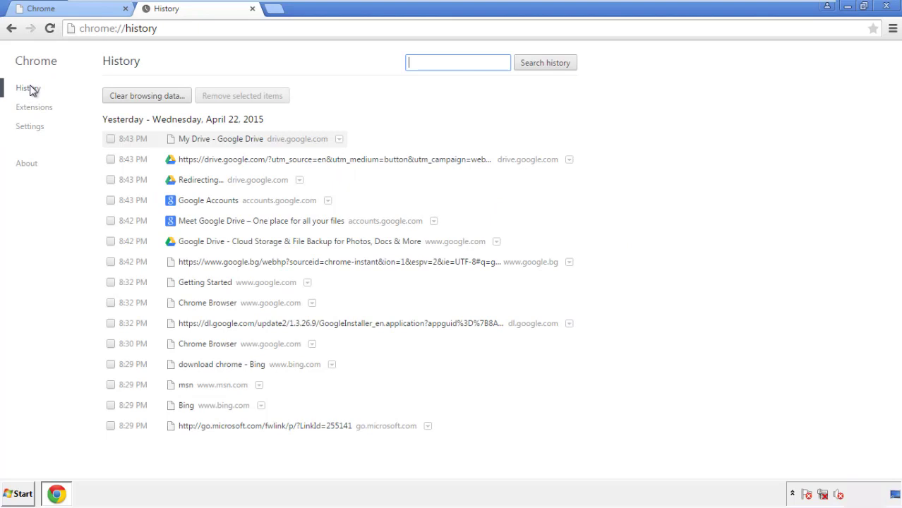
left_click(136, 96)
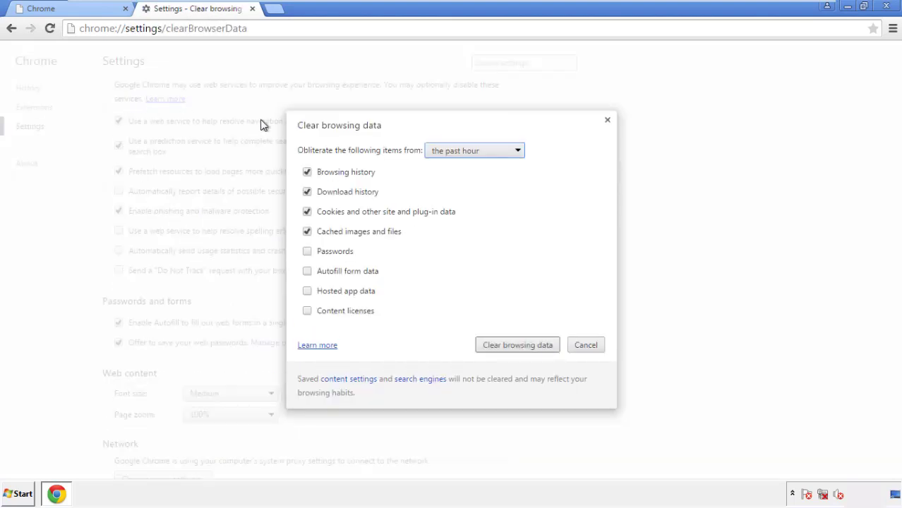
left_click(454, 152)
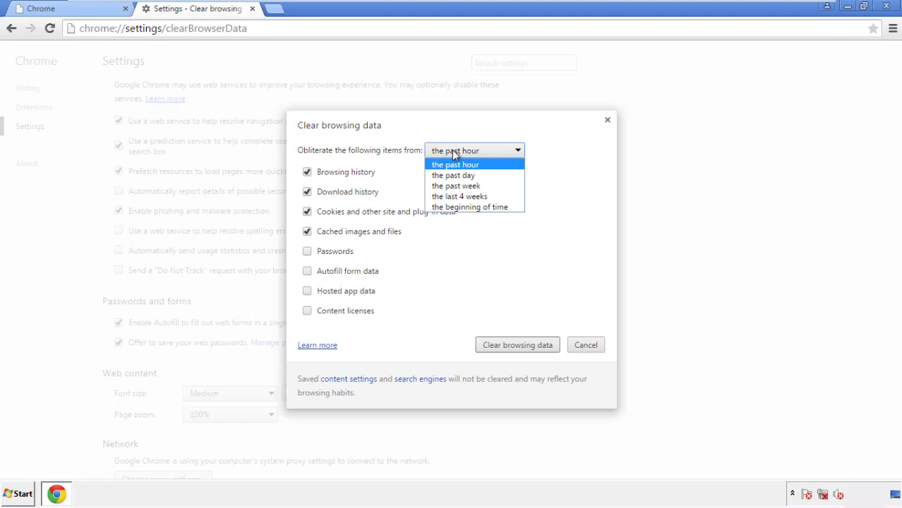
left_click(452, 207)
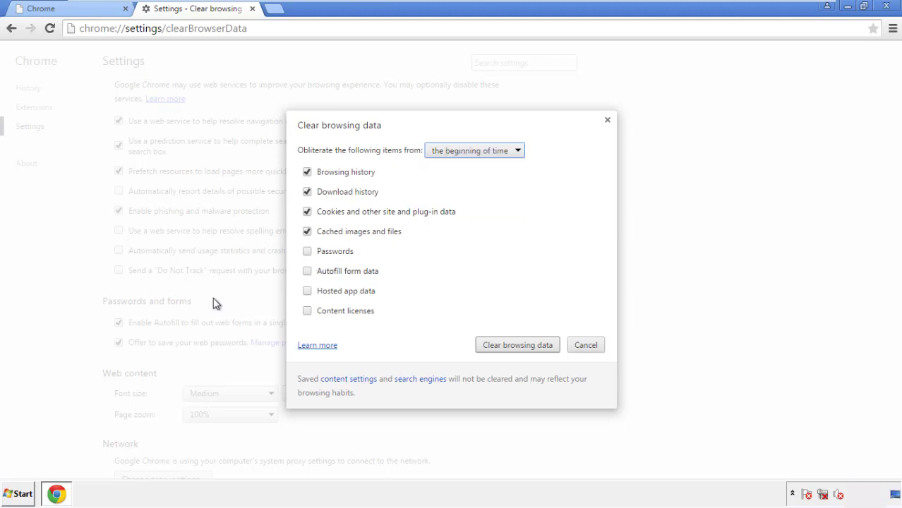
left_click(309, 273)
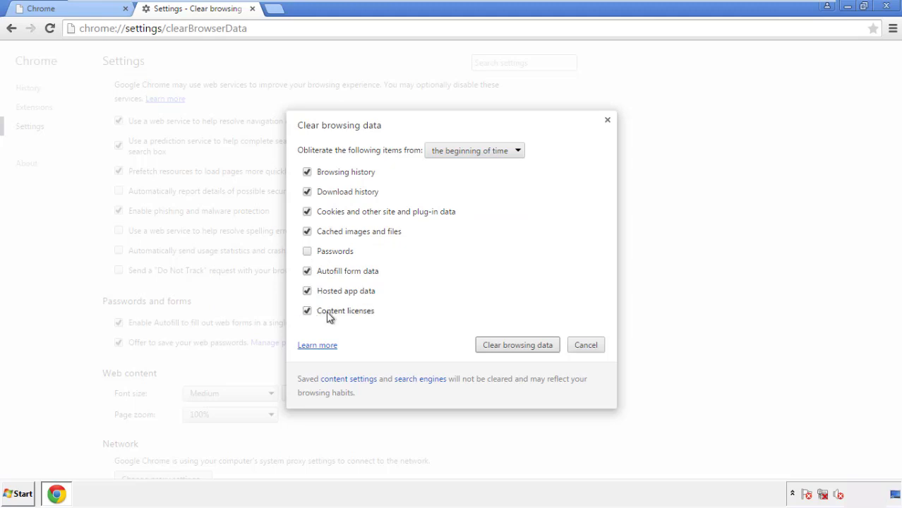
left_click(505, 347)
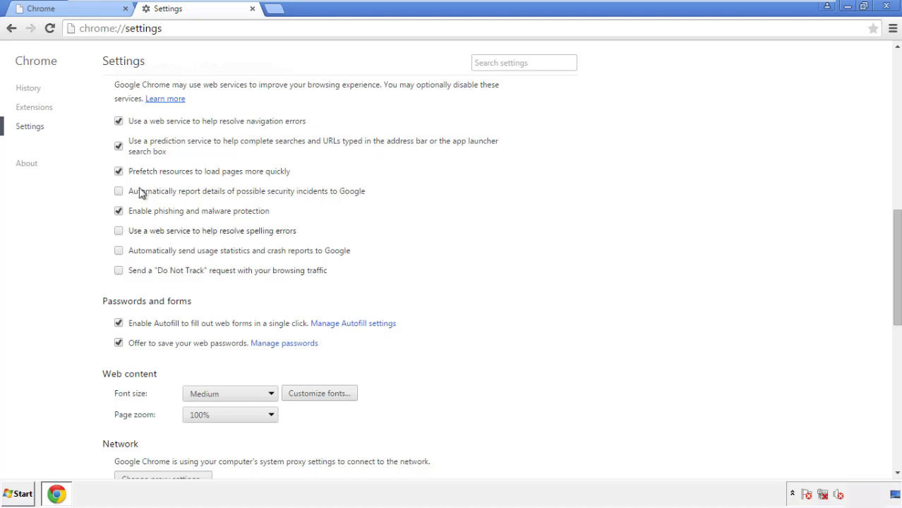
Step: Reset Chrome settings to their original defaults and close the browser
left_click_drag(896, 225, 877, 391)
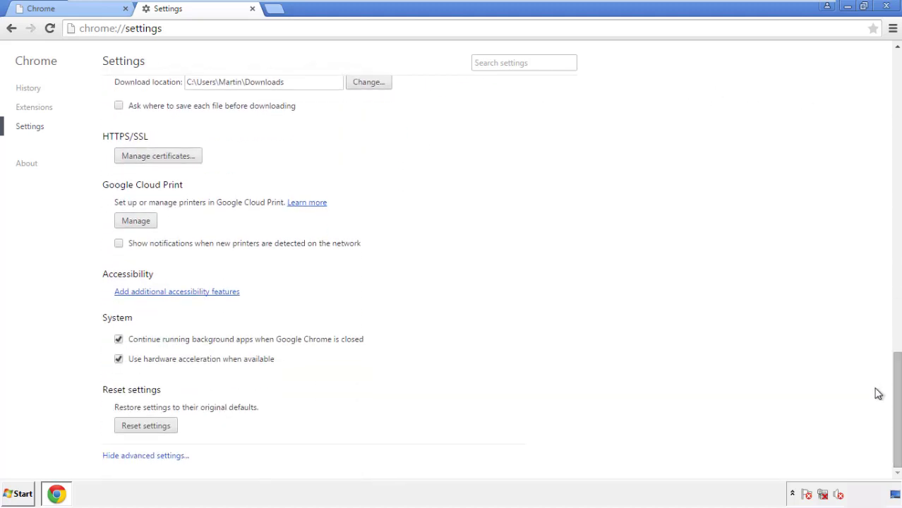
left_click(169, 427)
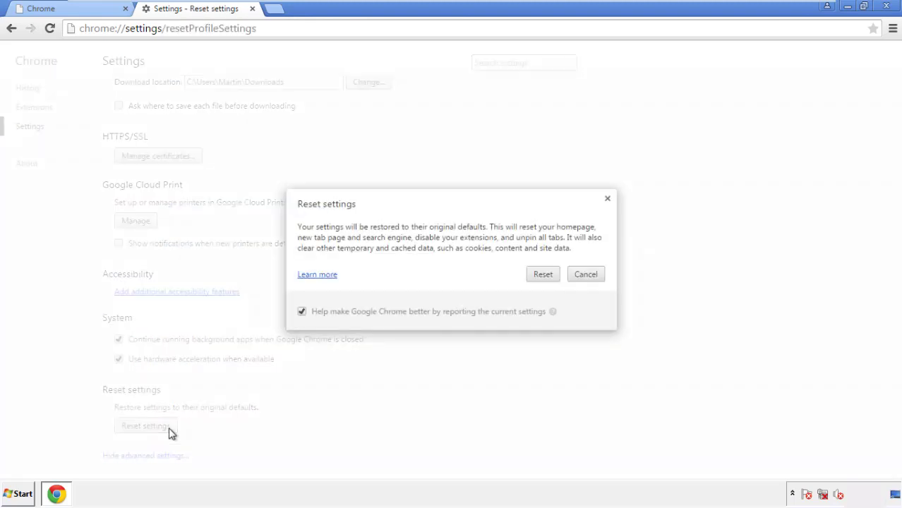
left_click(543, 274)
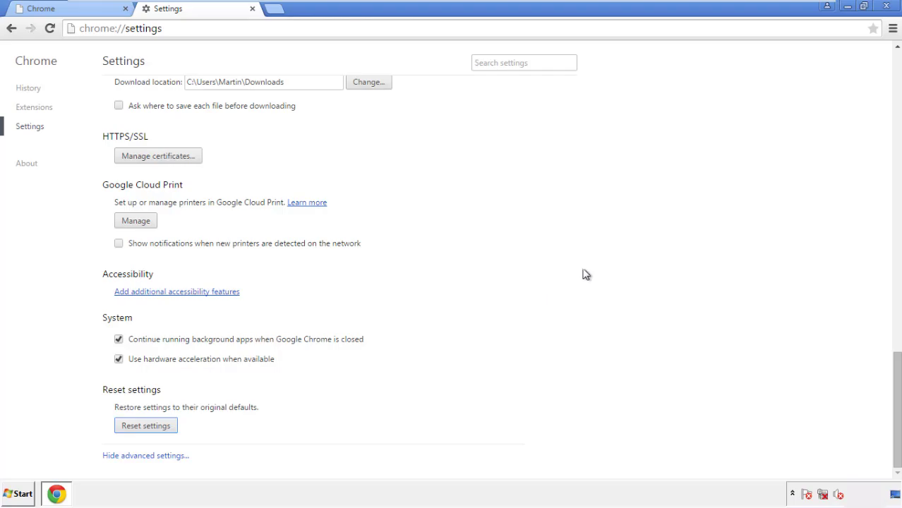
left_click(886, 6)
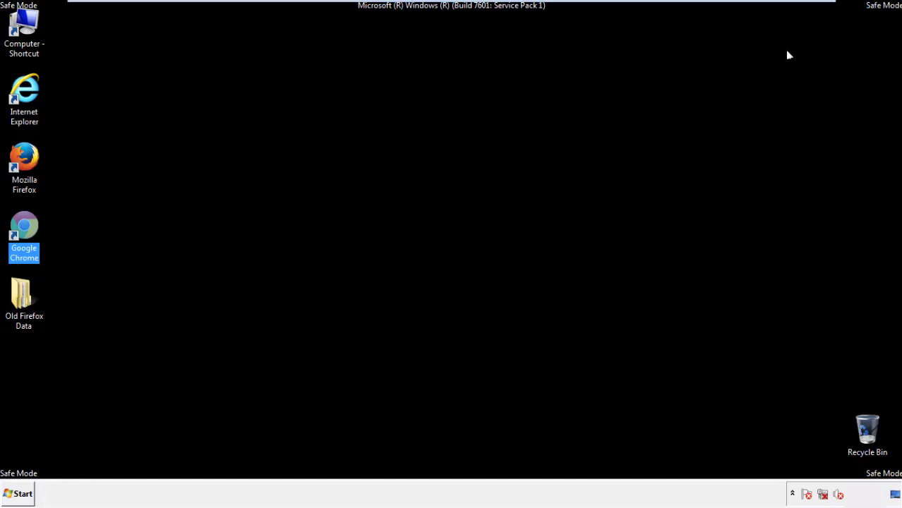
Step: Remove the Search Mine extension in Firefox's Add-ons Manager, then close Firefox
left_click(486, 228)
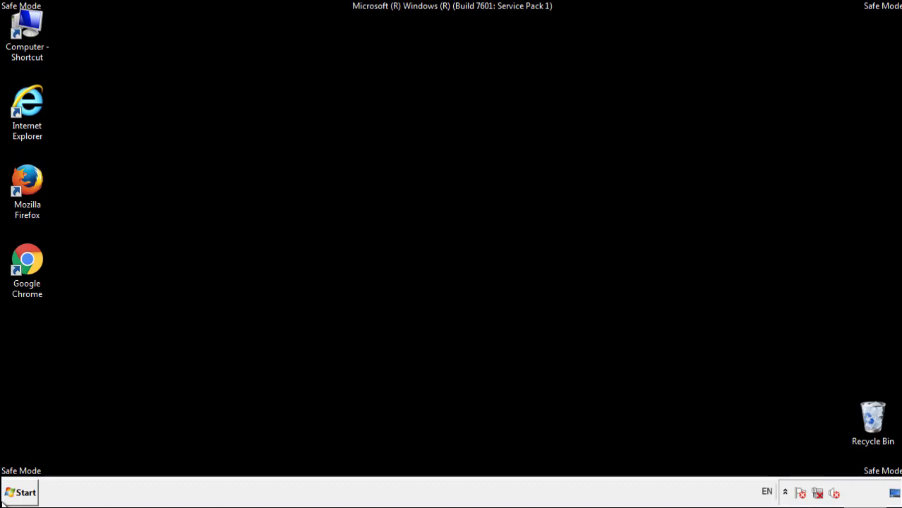
double_click(34, 175)
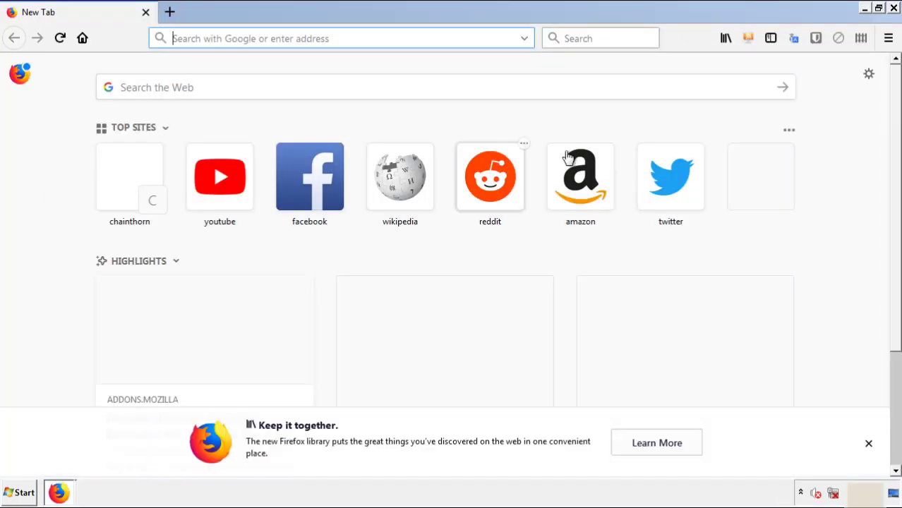
left_click(888, 38)
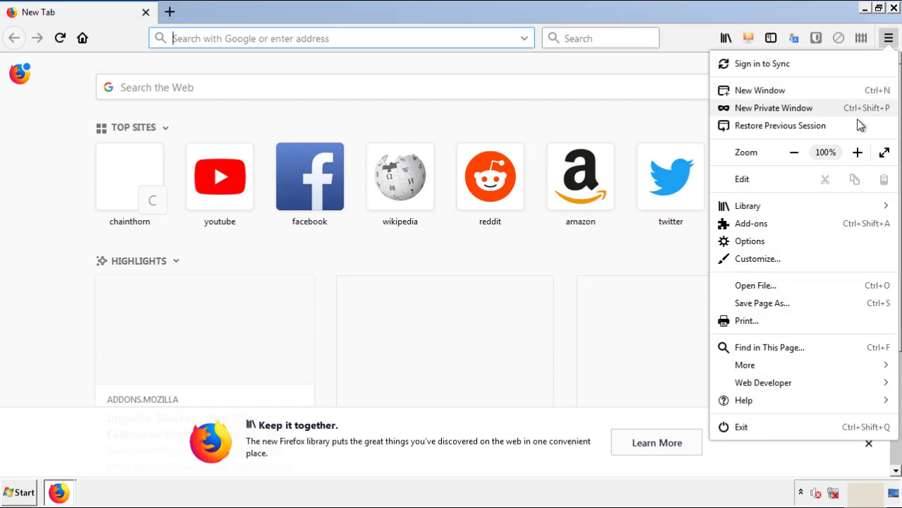
left_click(776, 224)
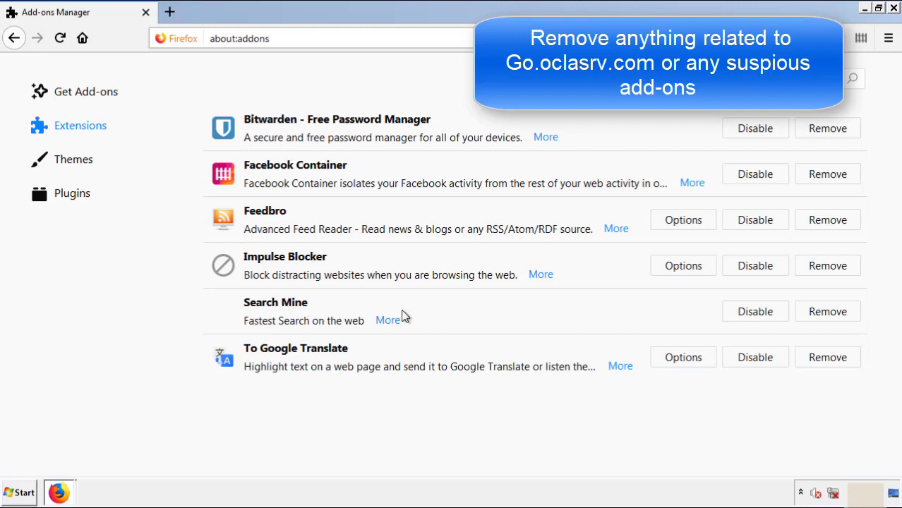
left_click(824, 317)
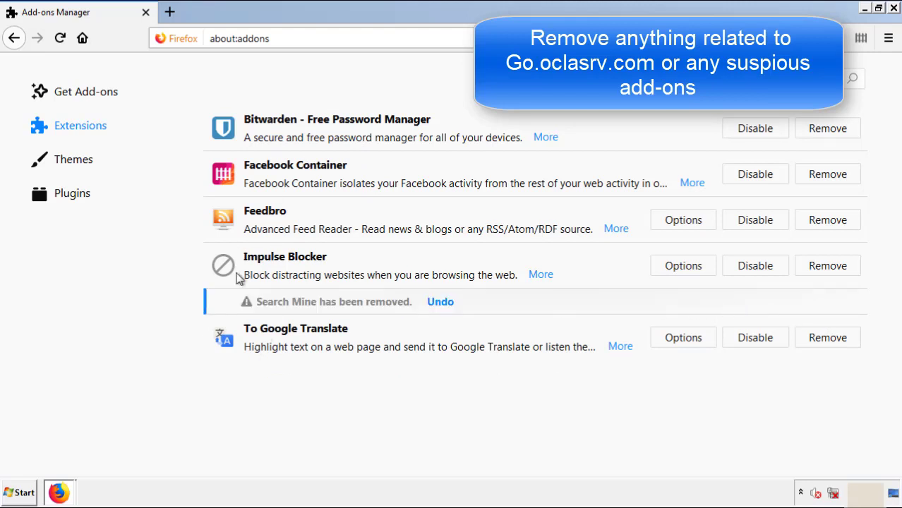
left_click(894, 9)
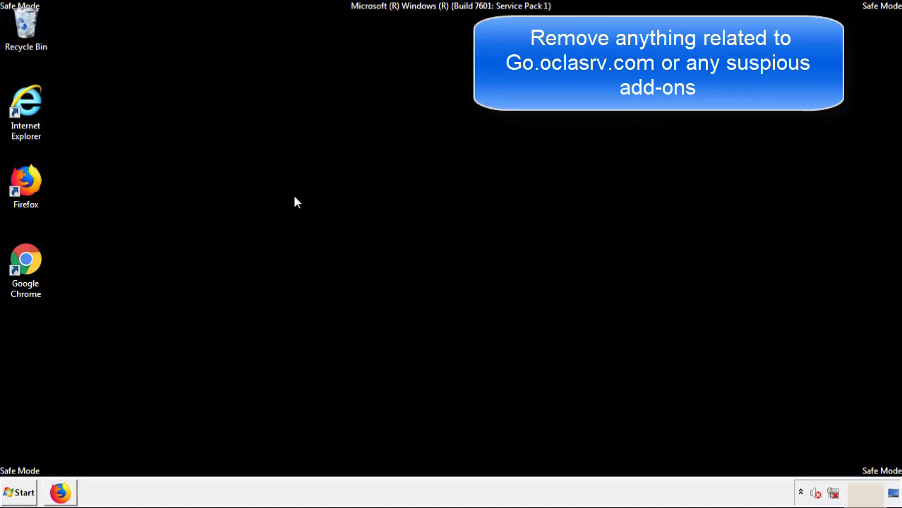
Step: Remove the Search Mine extension from Chrome's Extensions page, then close Chrome
double_click(25, 268)
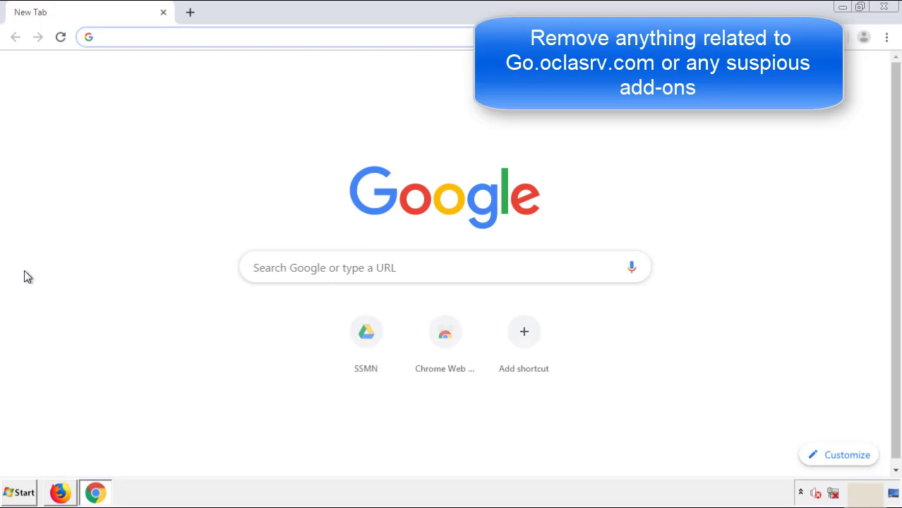
left_click(886, 37)
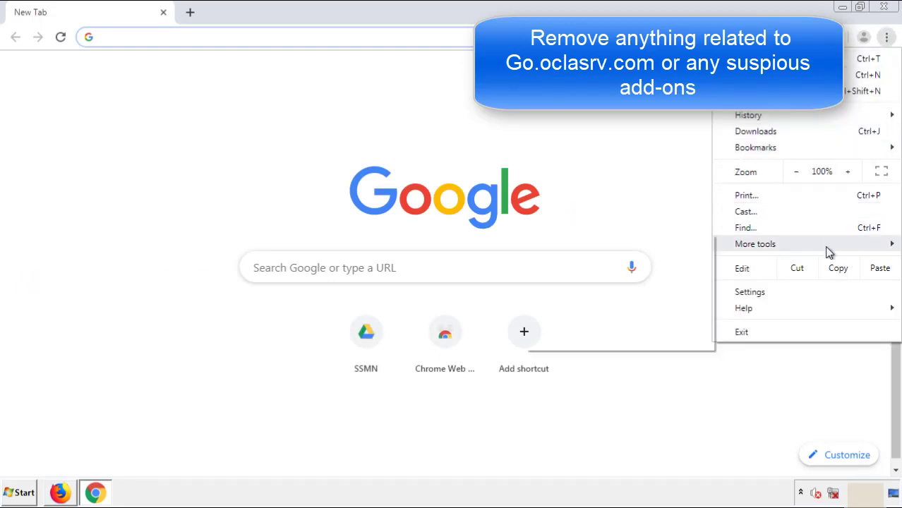
mouse_move(806, 248)
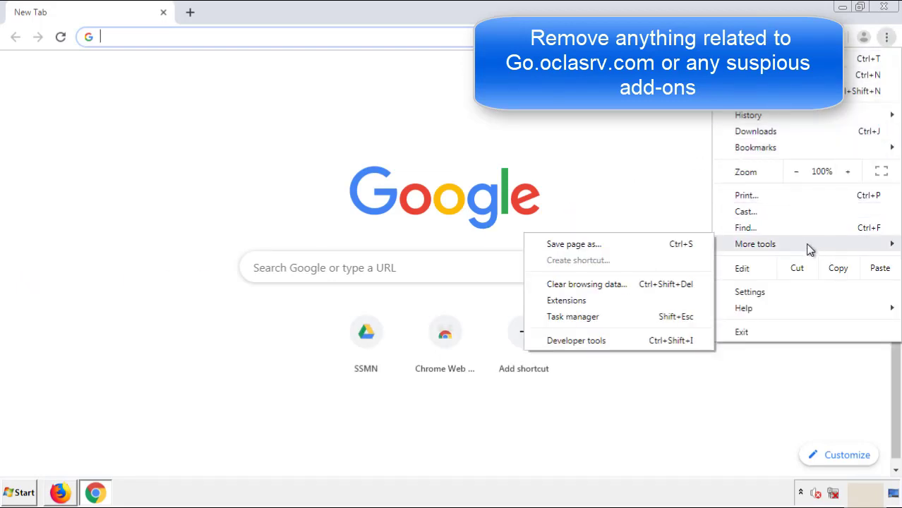
left_click(574, 300)
scroll(256, 233, "down", 7)
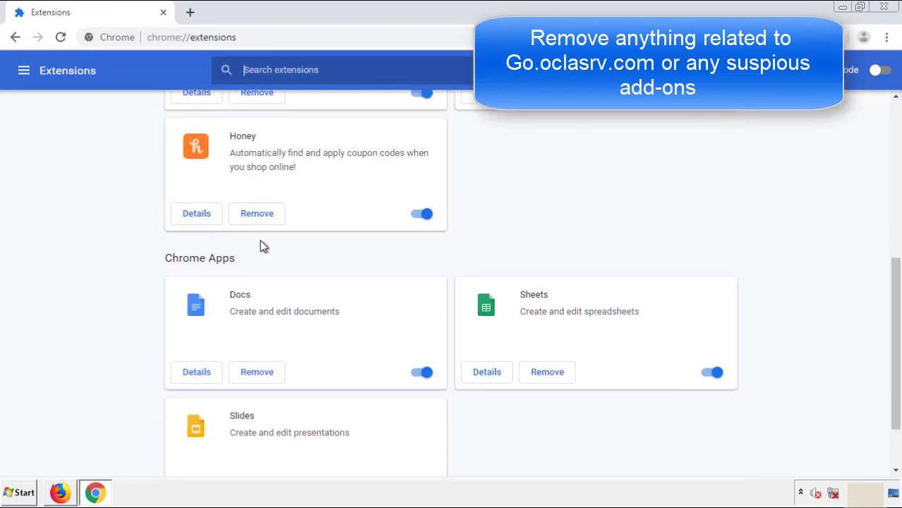
scroll(342, 257, "up", 7)
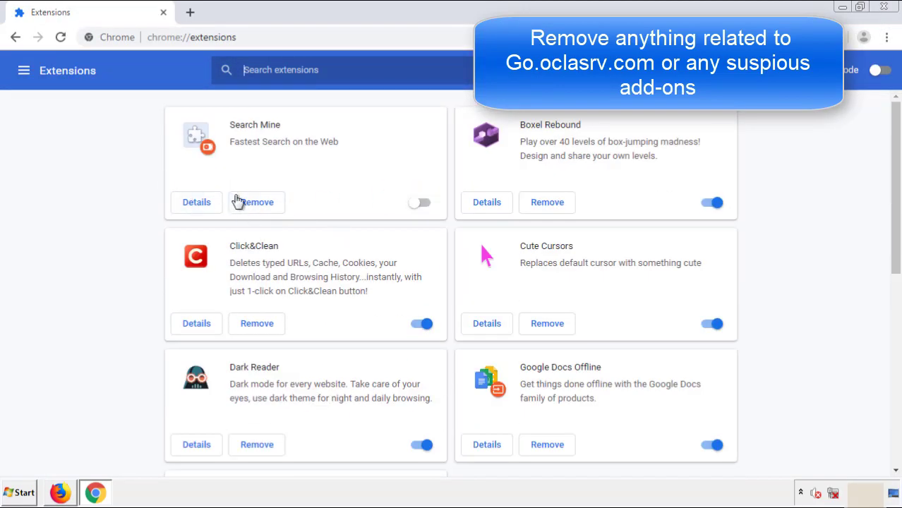
left_click(255, 206)
left_click(507, 118)
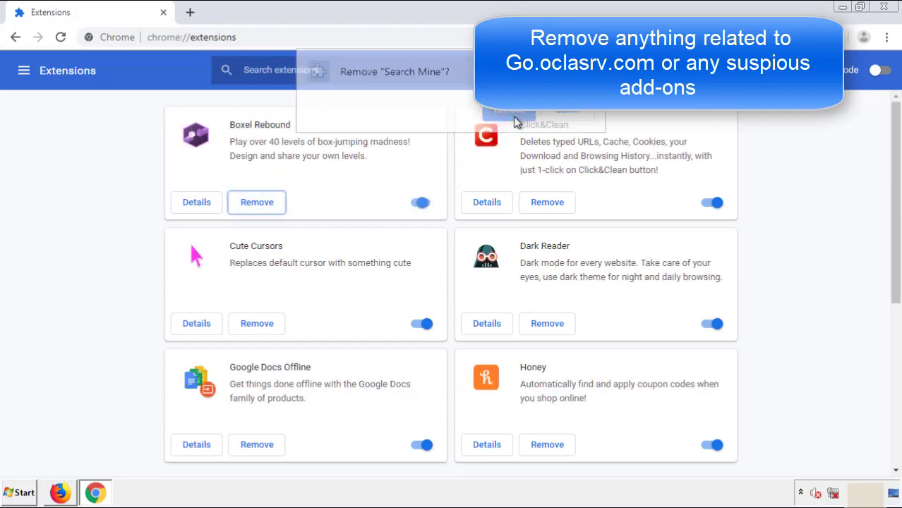
left_click(893, 14)
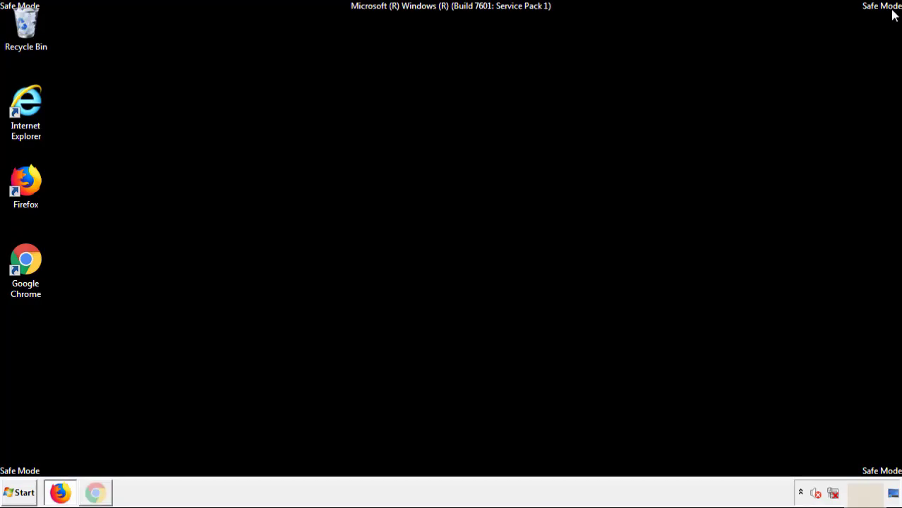
Step: Restart the computer from the Start menu's shutdown options
left_click(23, 496)
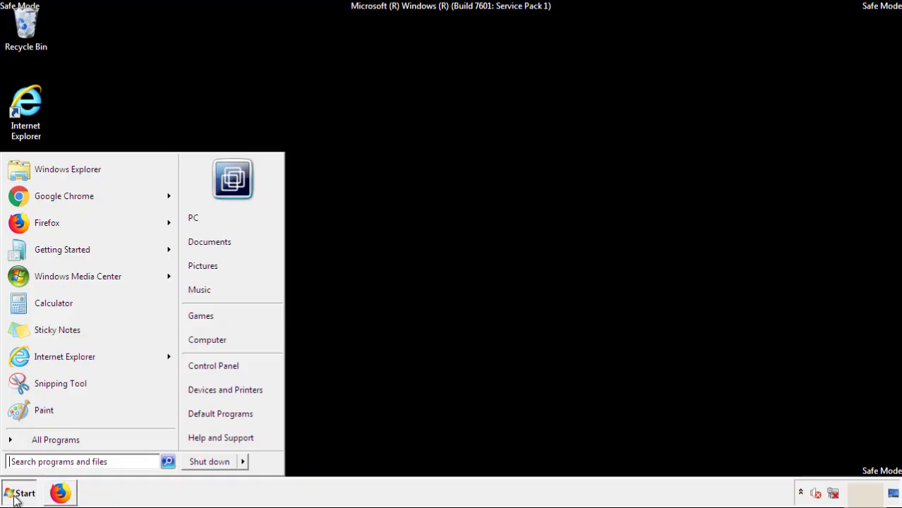
left_click(244, 464)
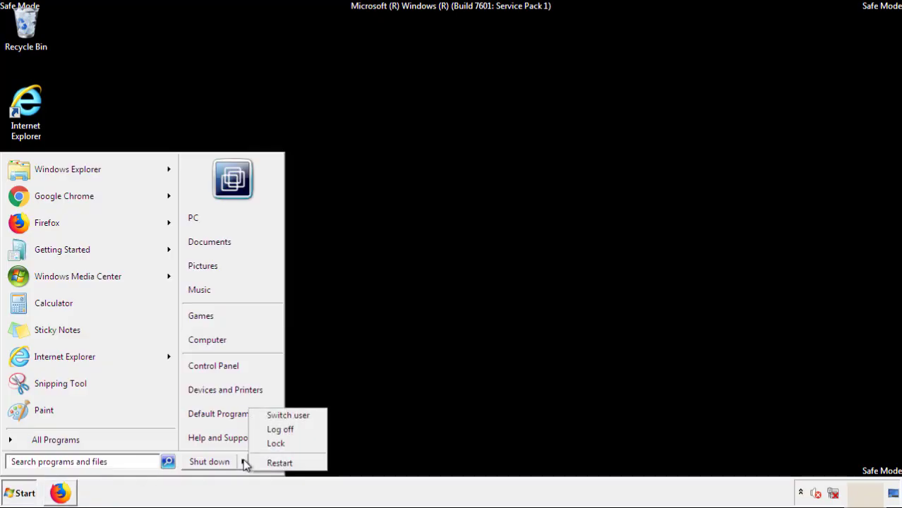
left_click(279, 463)
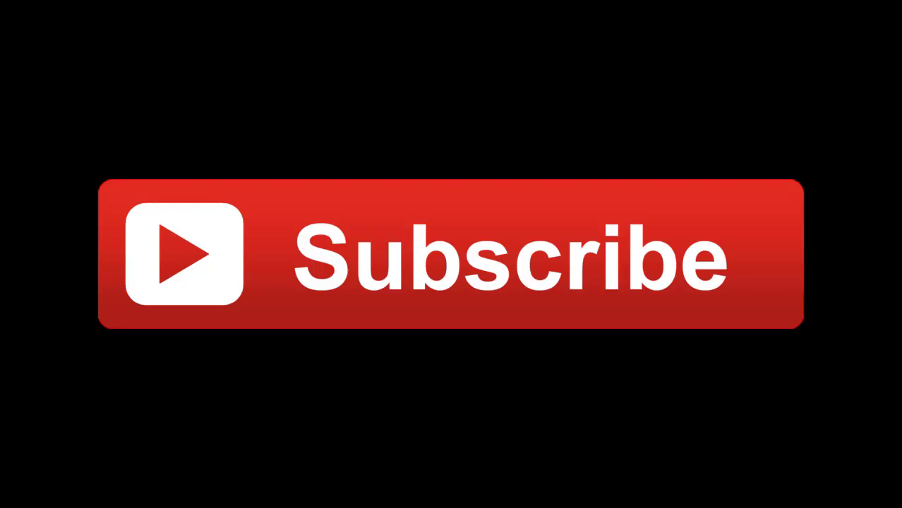